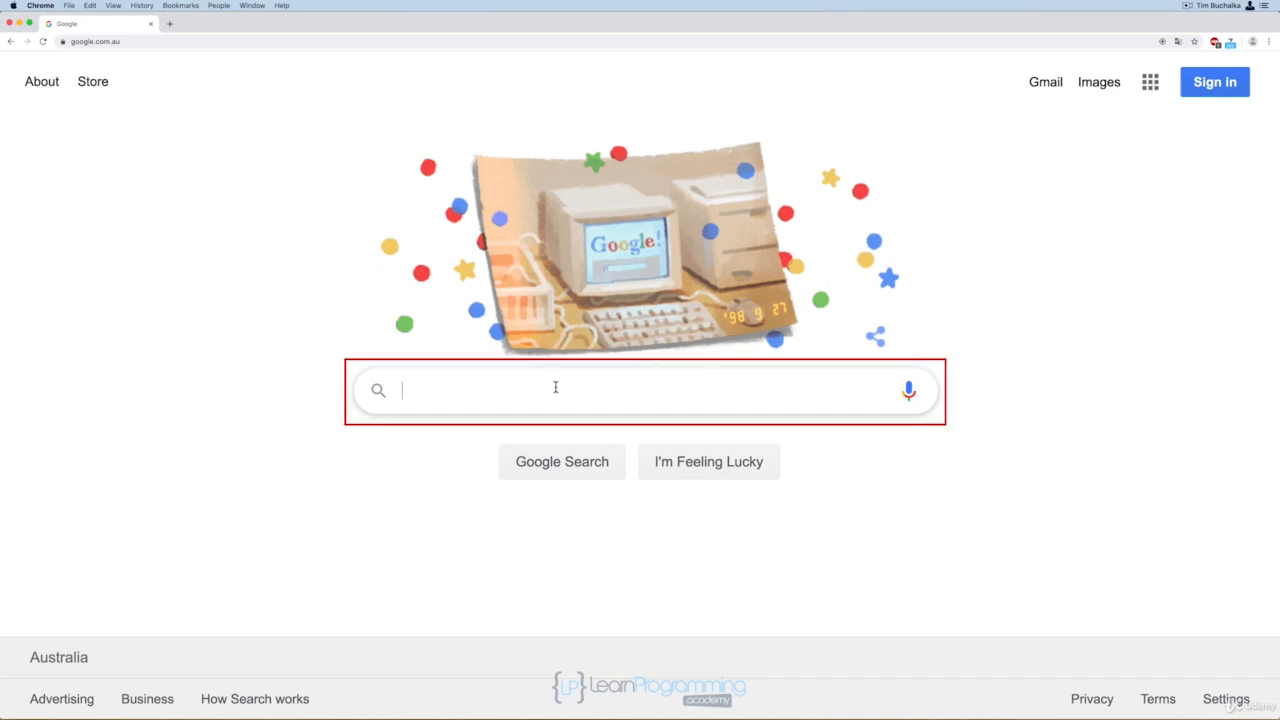
Search Google for "install android studio" and go through the Android Developers install guide to the page for downloading the latest version
type("install and")
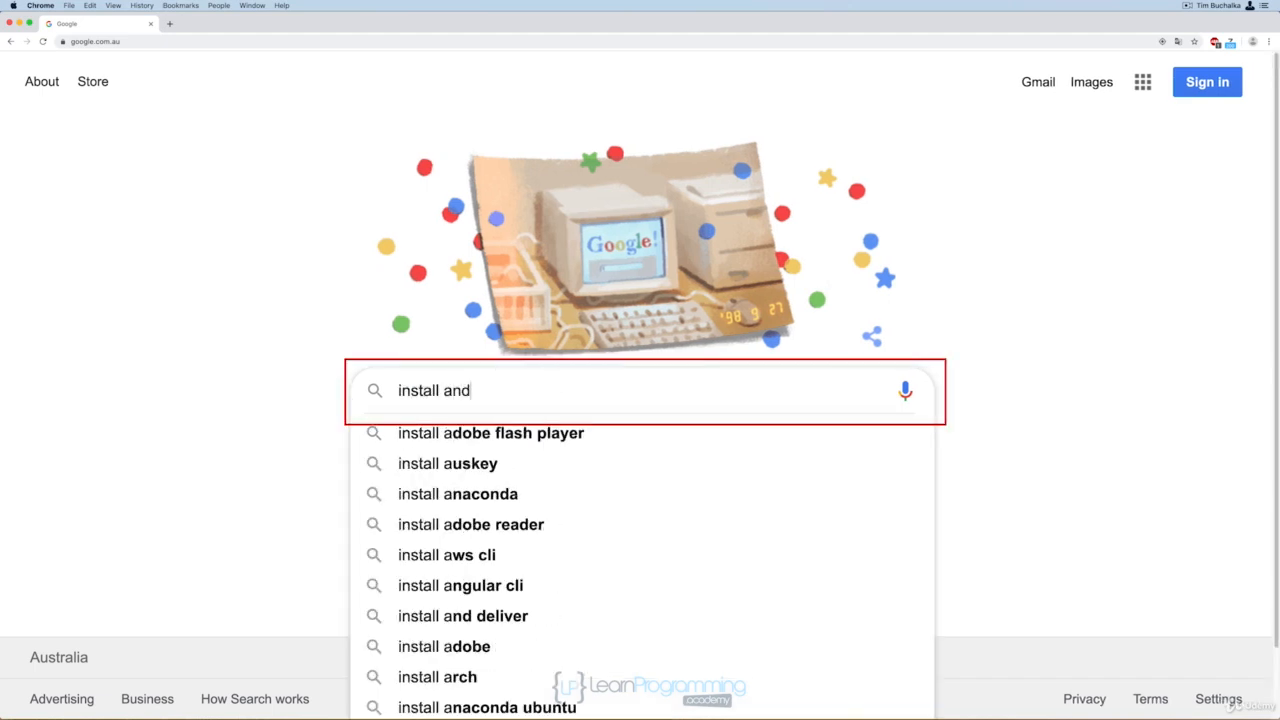
type("roid studio")
key("Return")
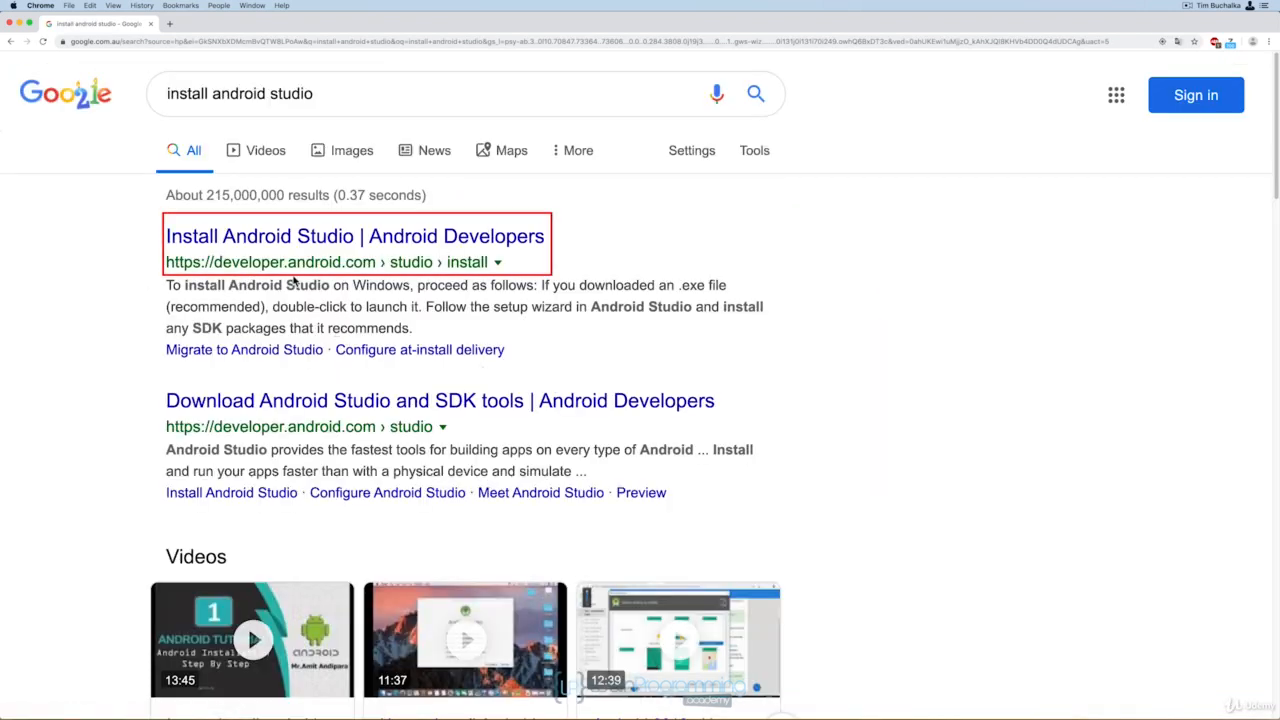
left_click(374, 241)
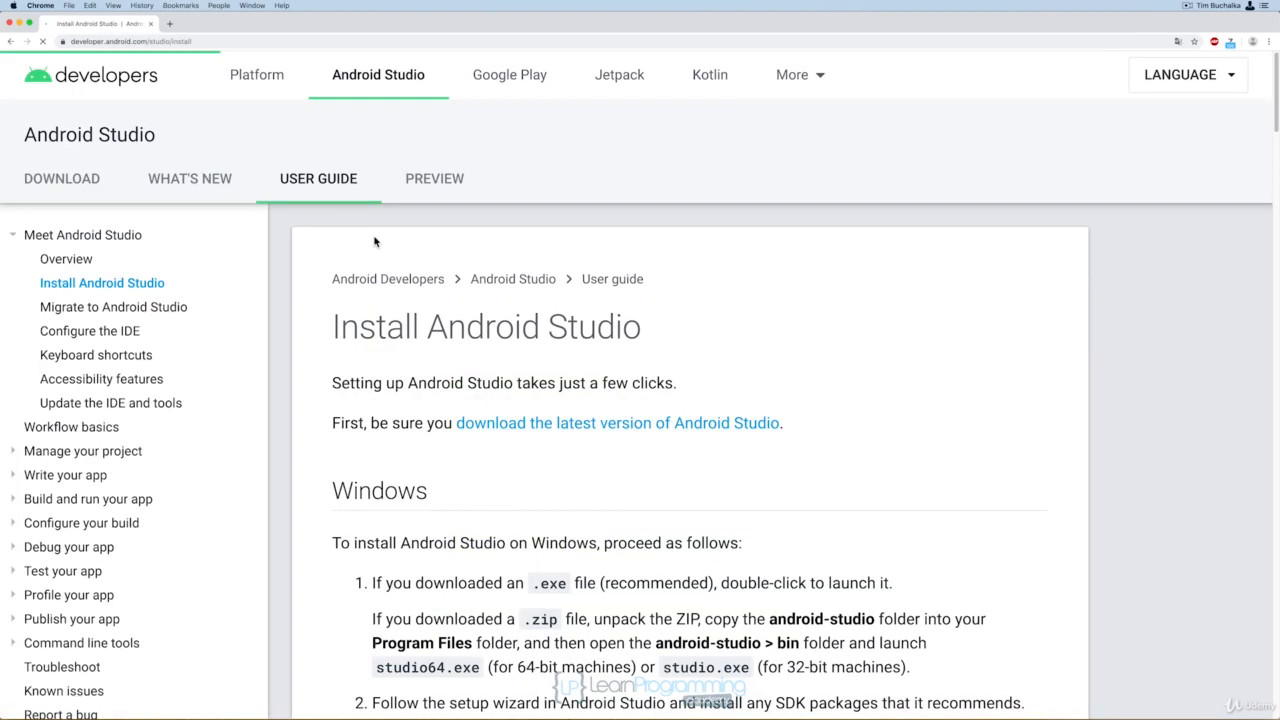
left_click(634, 424)
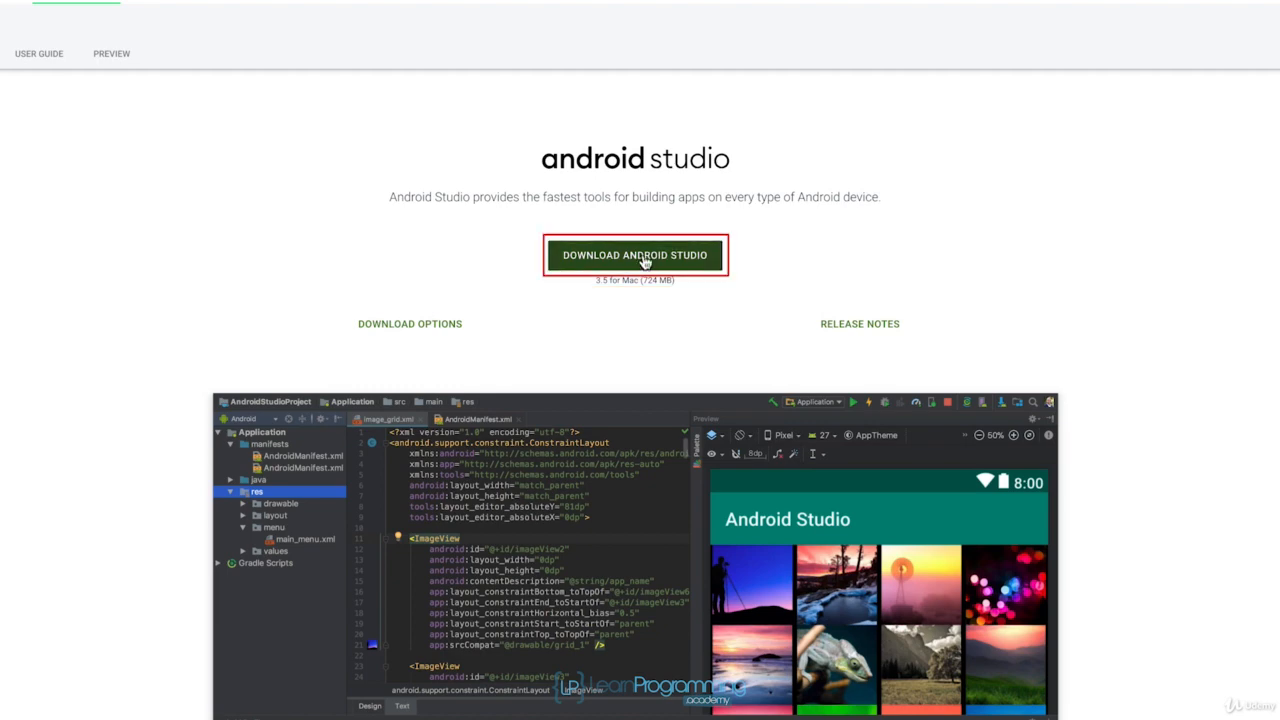
Download Android Studio 3.5 for Mac, agreeing to the terms and conditions, and save the disk image in Downloads
left_click(645, 261)
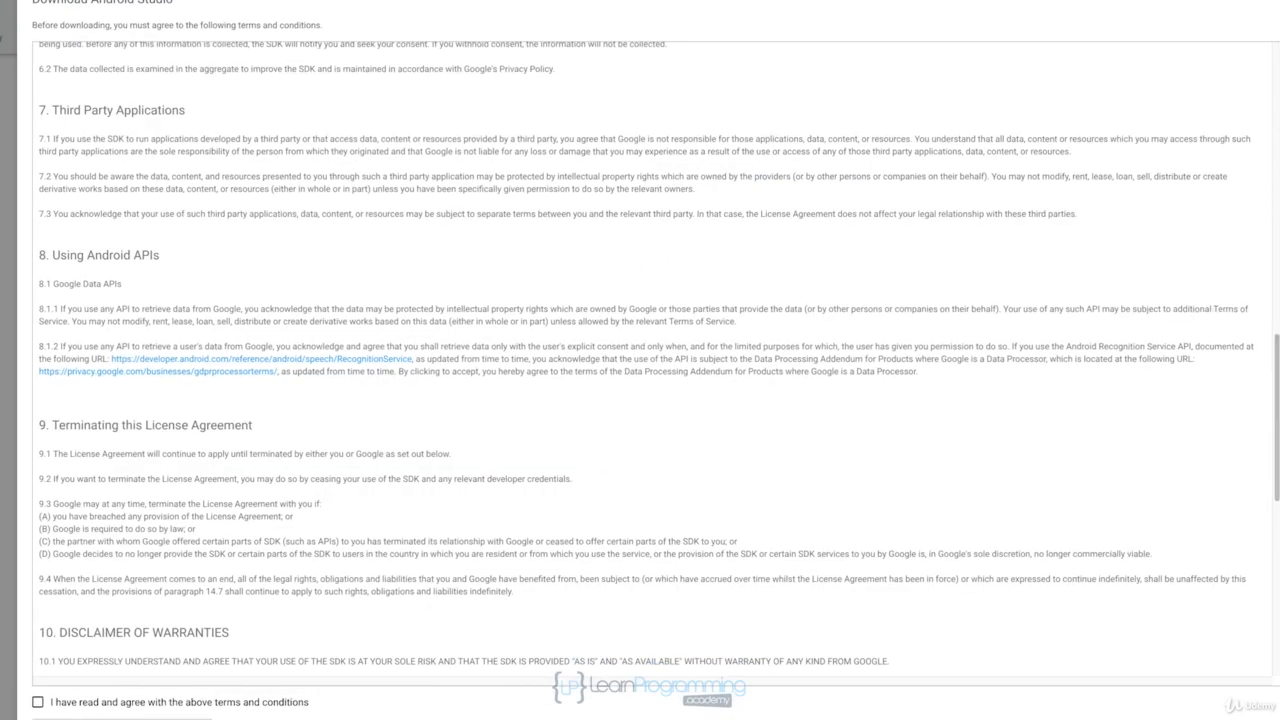
left_click(107, 644)
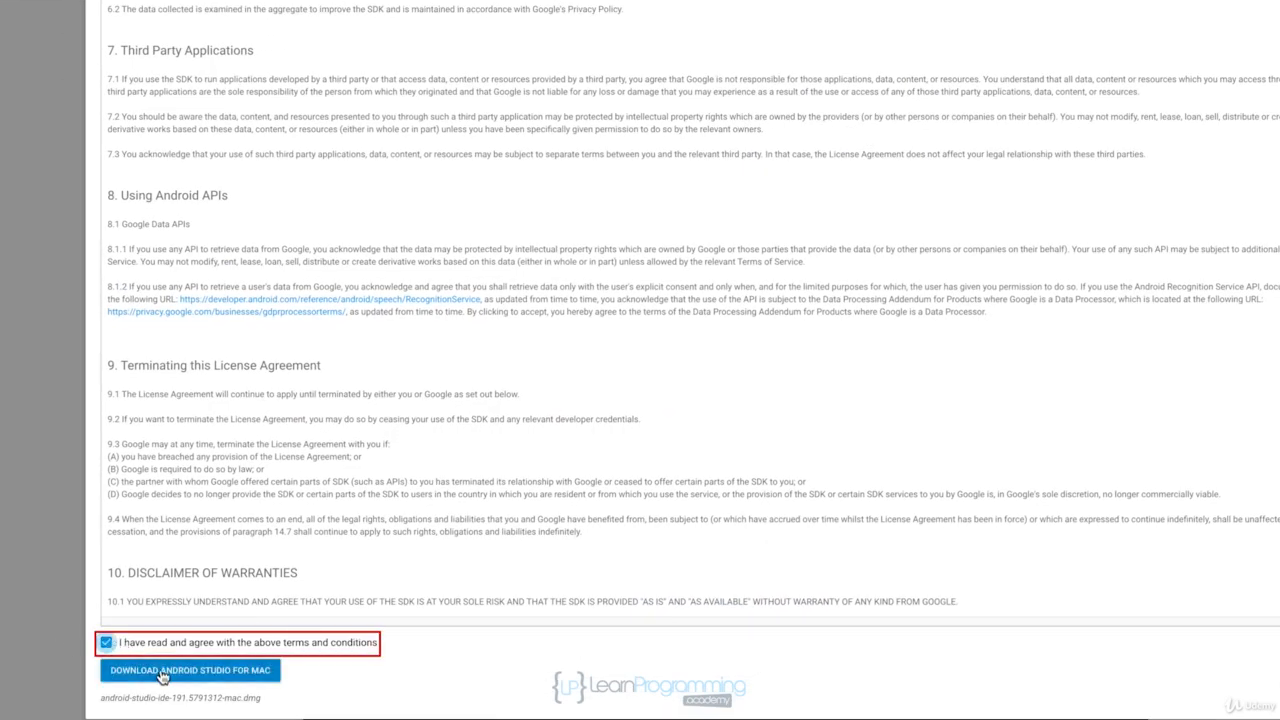
left_click(250, 674)
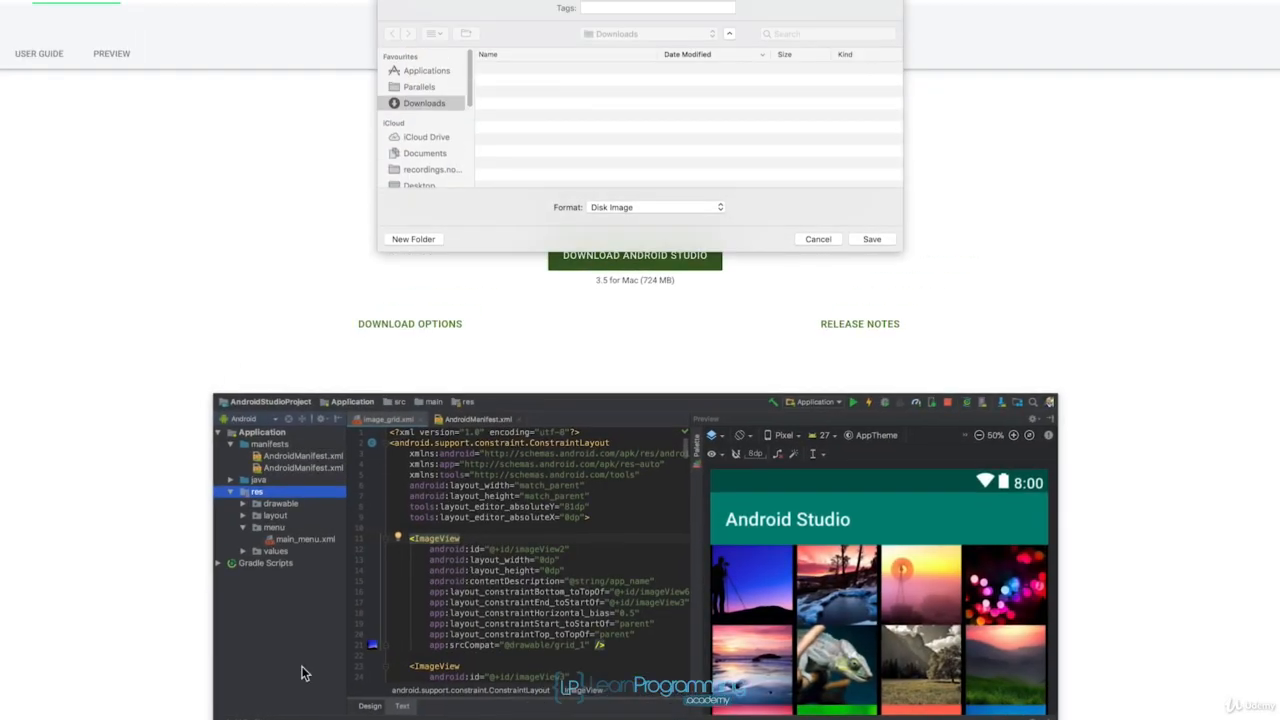
left_click(871, 239)
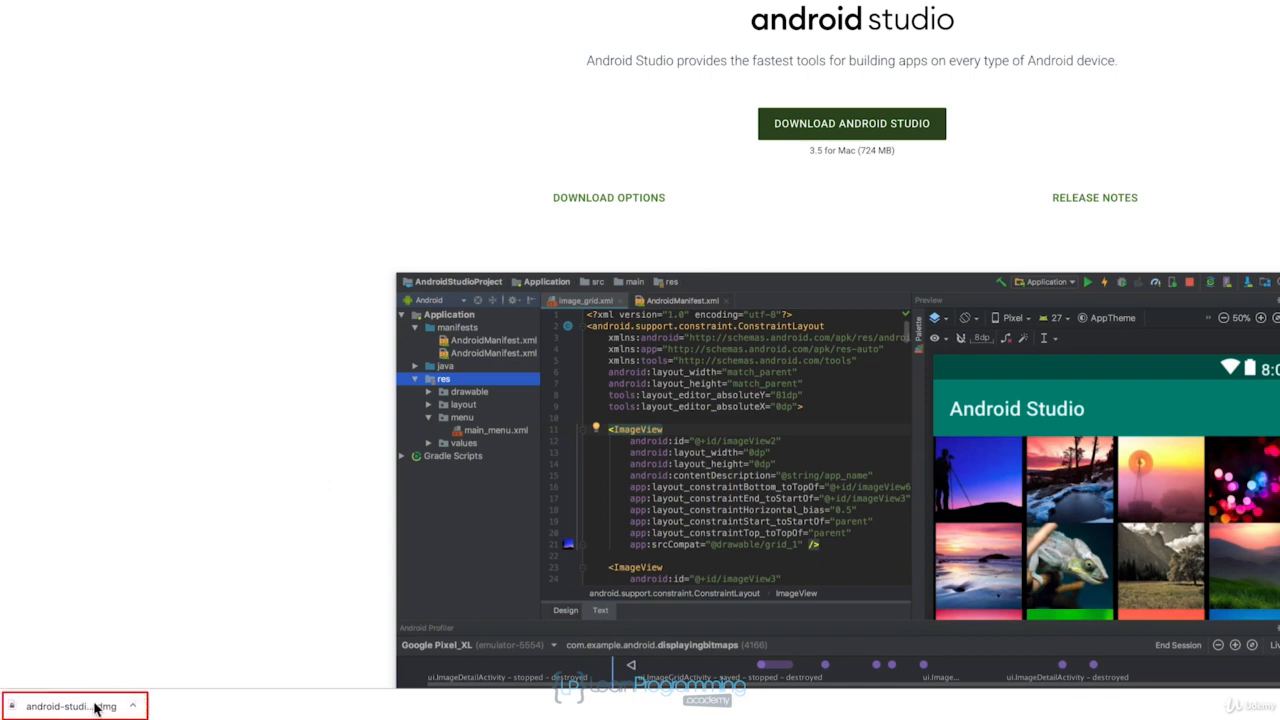
Open the downloaded android-studio-ide-191.5791312-mac.dmg and quit Google Chrome
left_click(96, 708)
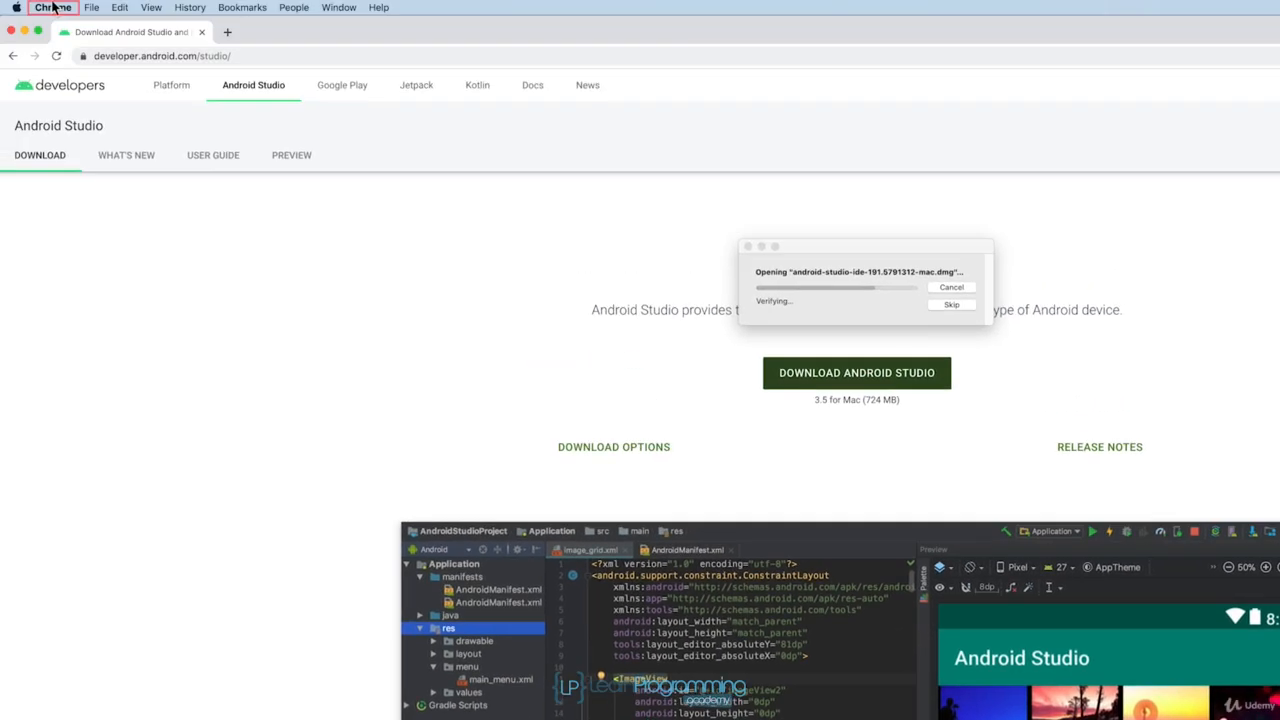
left_click(52, 7)
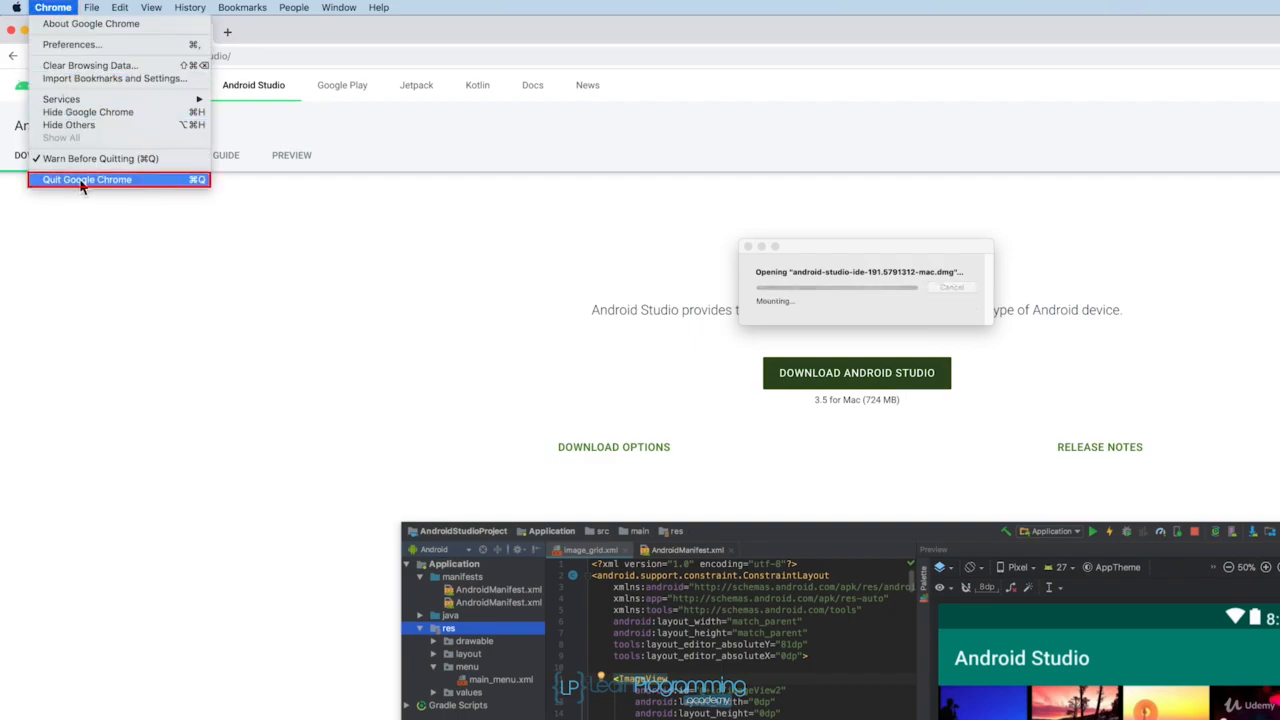
left_click(81, 185)
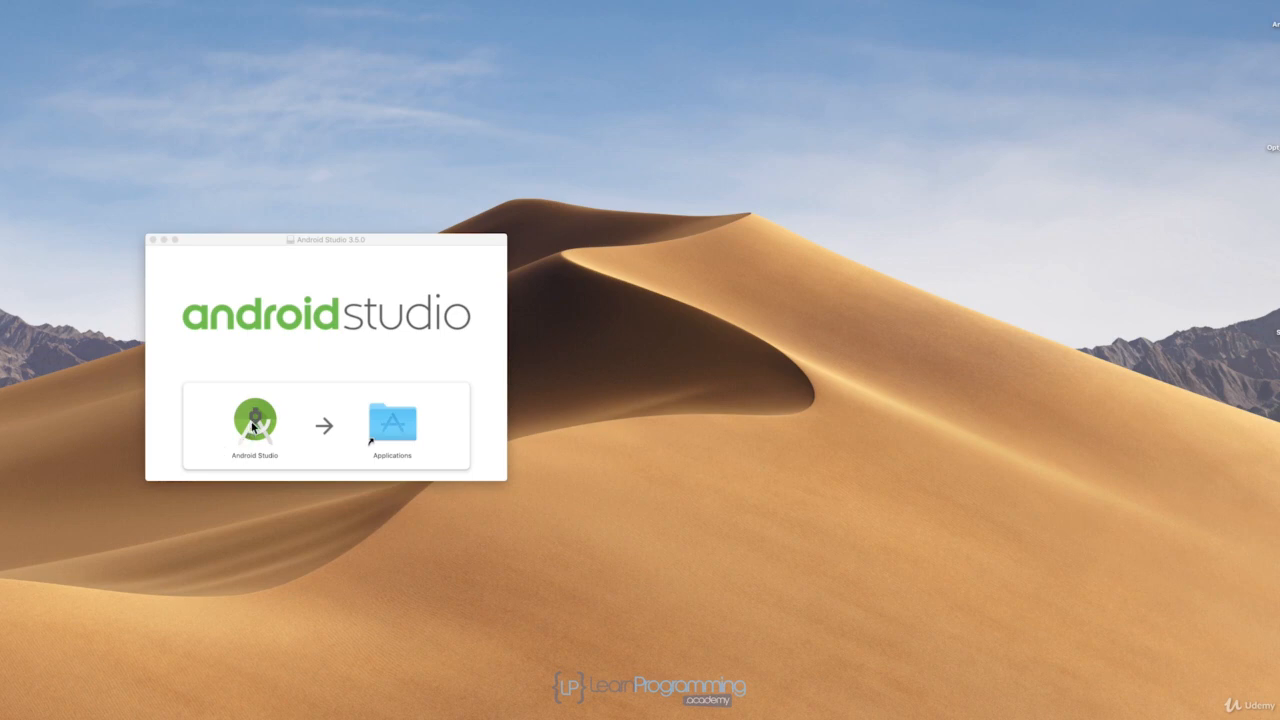
Copy Android Studio from the disk image into the Applications folder and close the installer window
left_click_drag(253, 424, 395, 429)
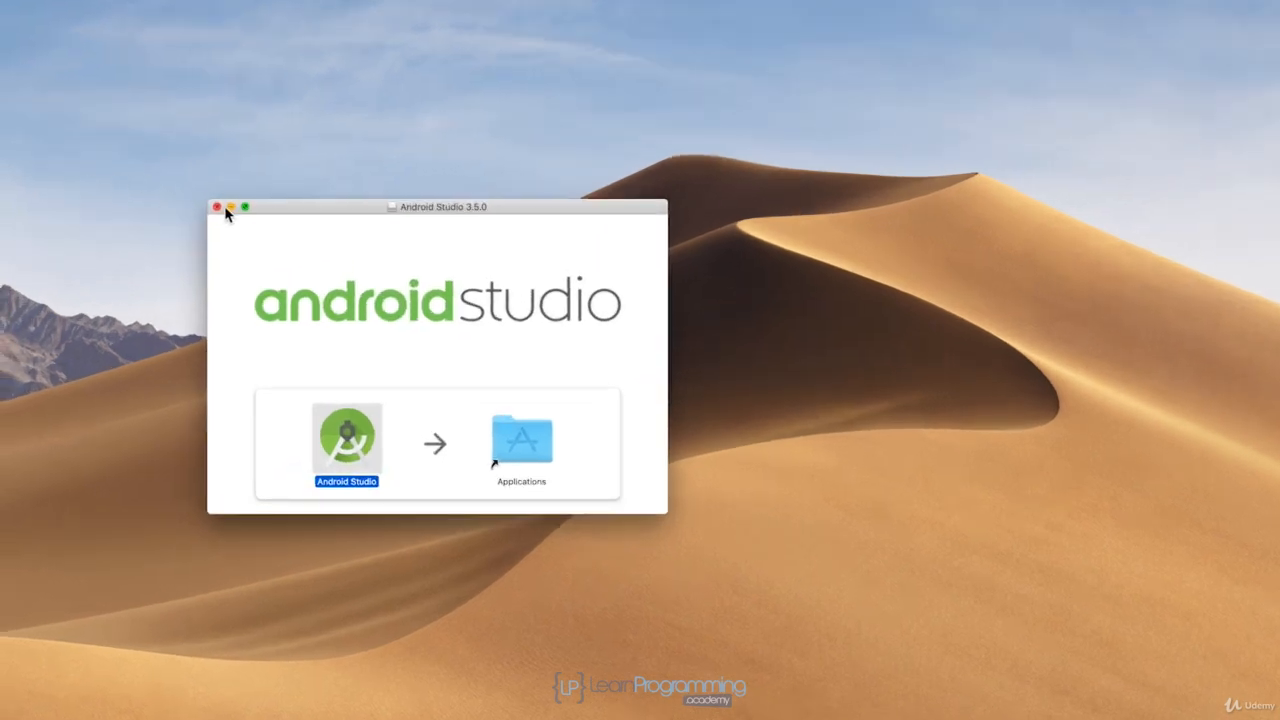
left_click(152, 240)
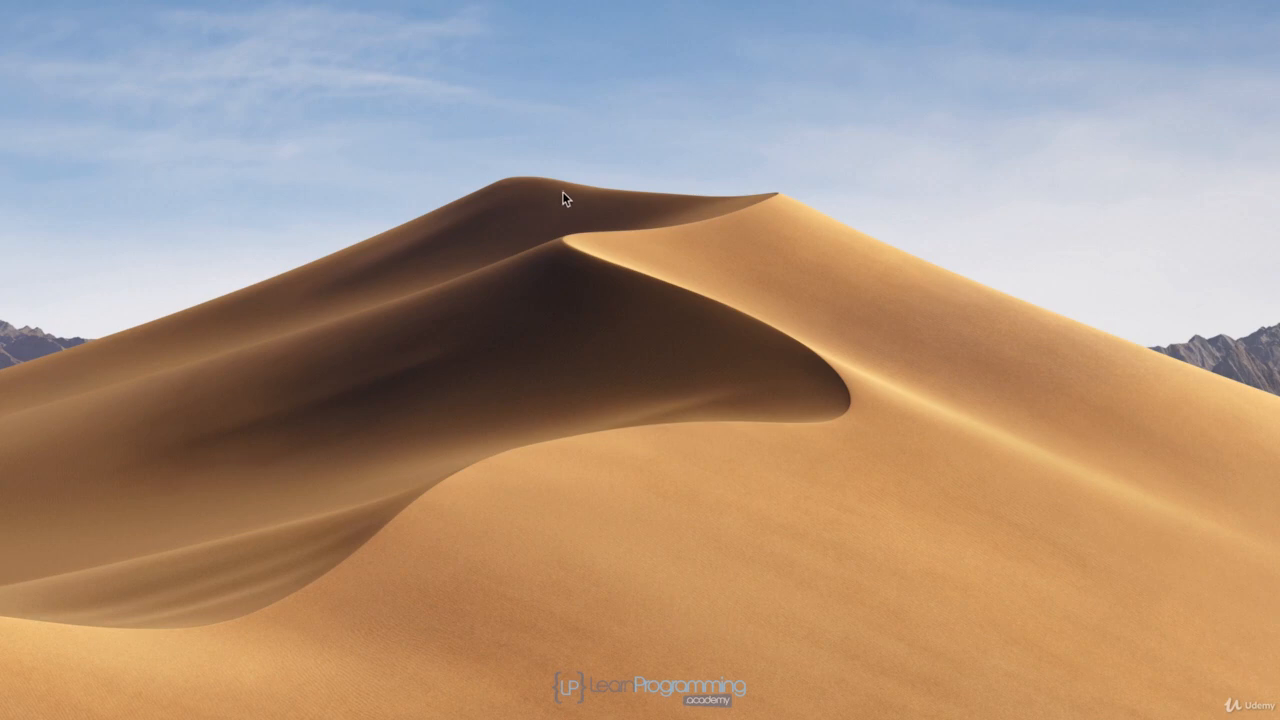
Find and launch Android Studio with Spotlight, allow the downloaded app to open, and choose not to import settings
key("super+space")
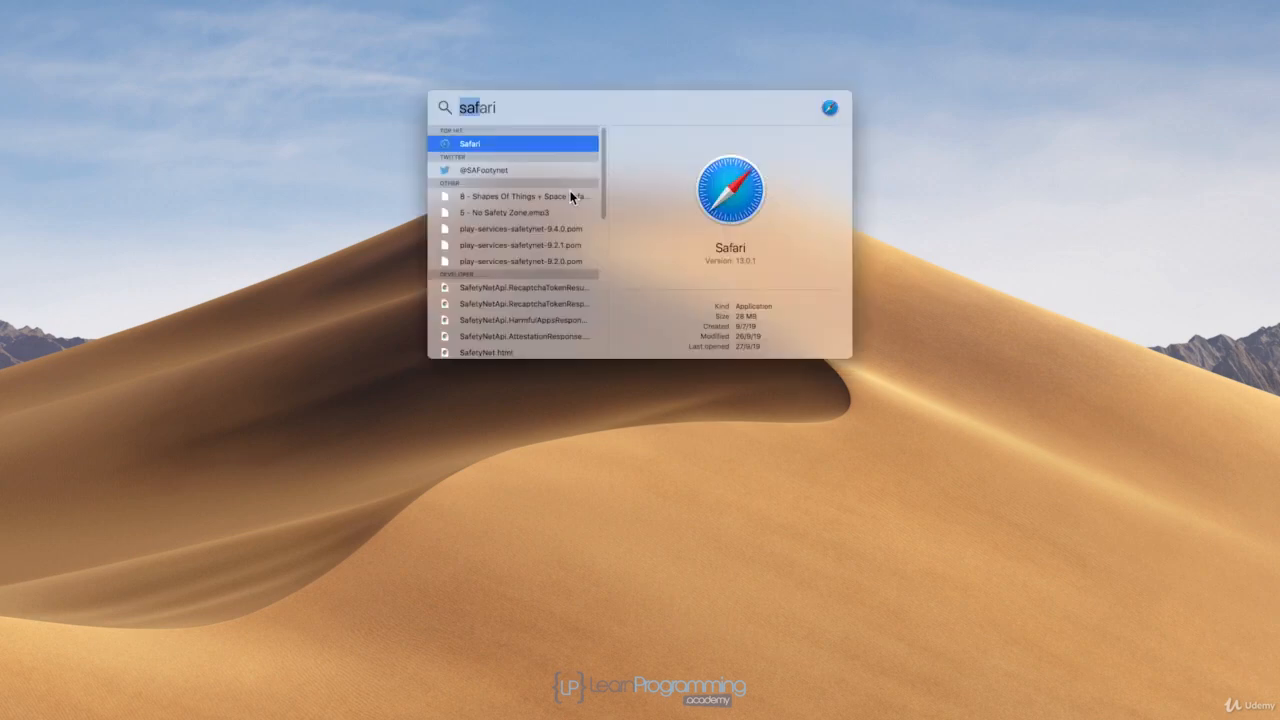
type("Android Studio")
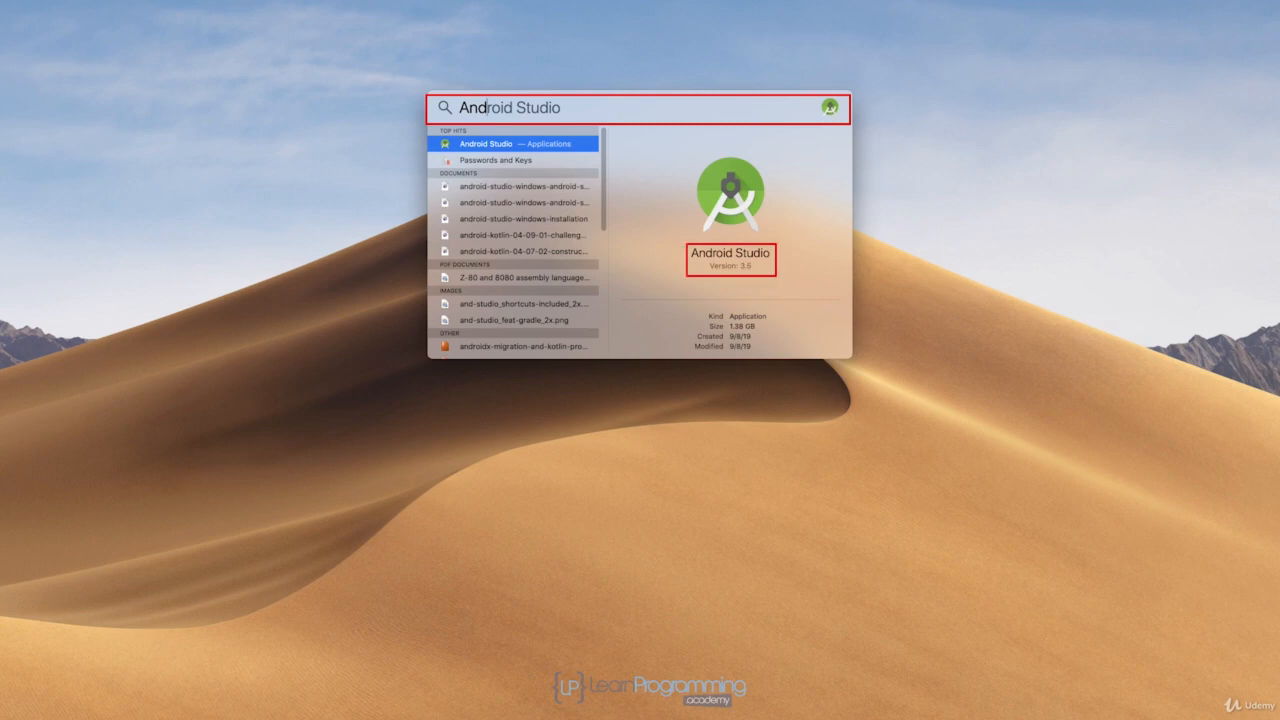
key("Return")
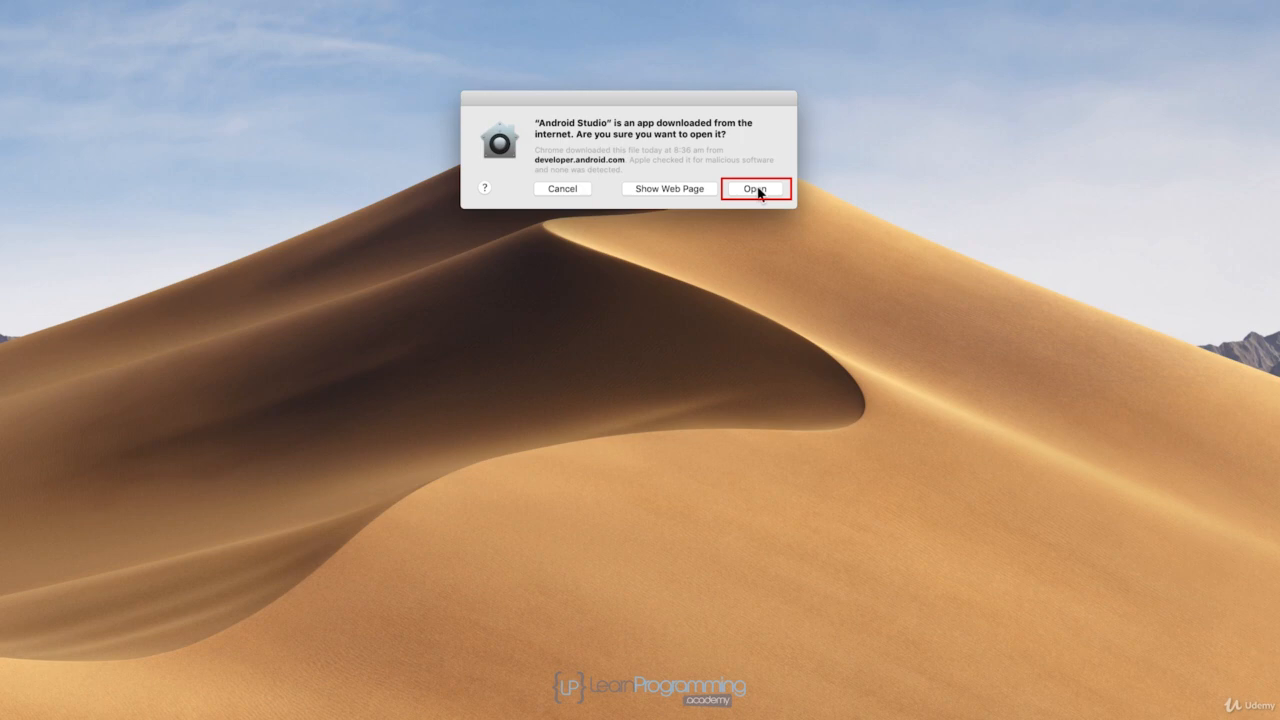
left_click(758, 191)
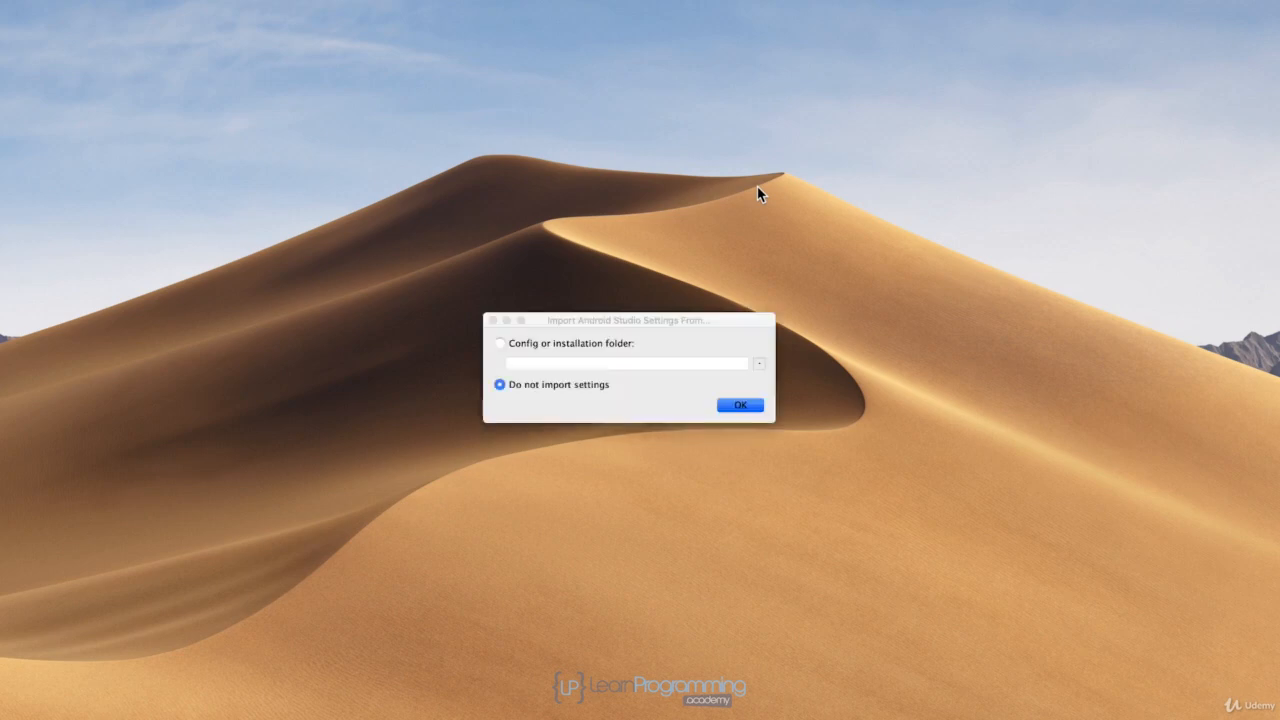
left_click(752, 390)
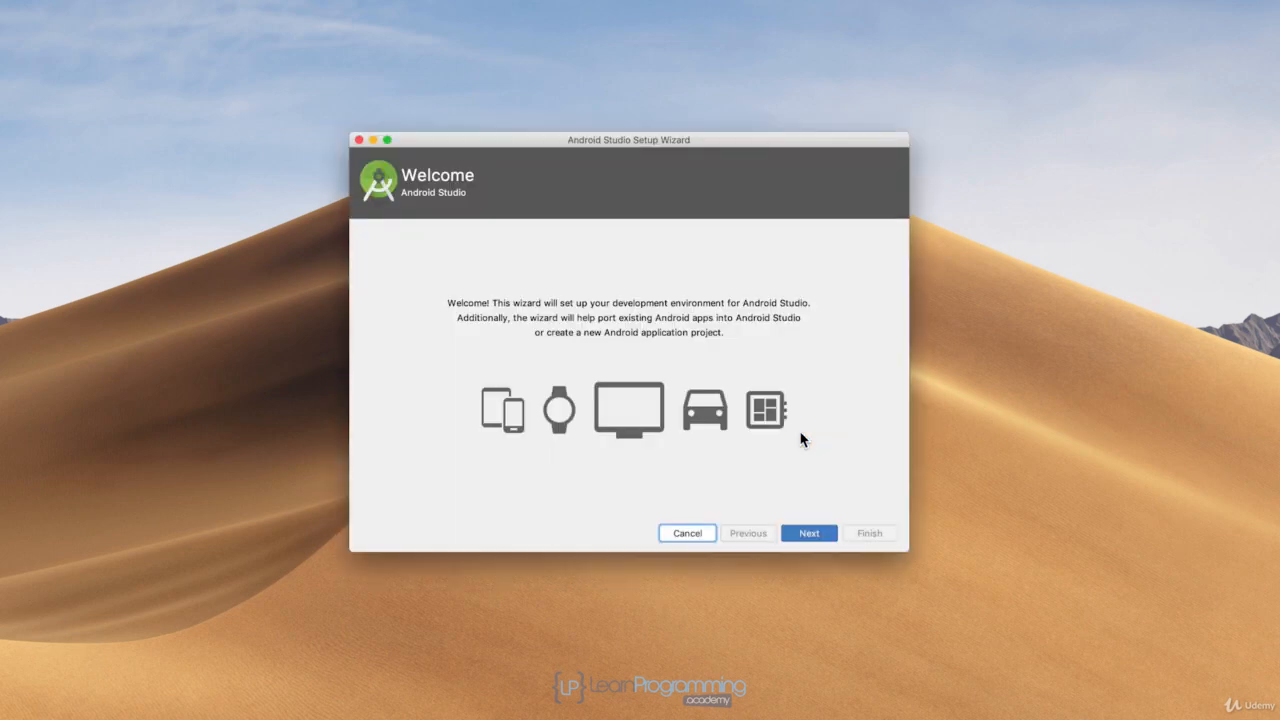
Choose the Custom install type in the setup wizard, and preview the Darcula UI theme before settling on Light
left_click(829, 538)
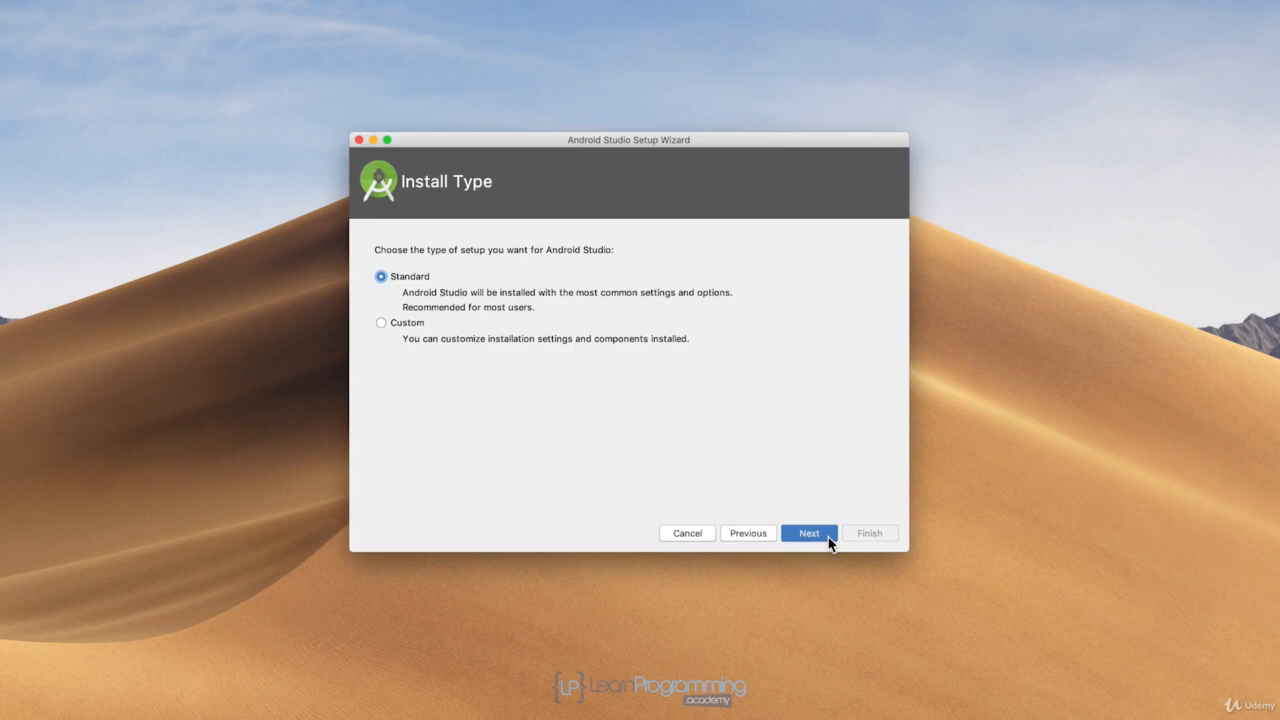
left_click(380, 322)
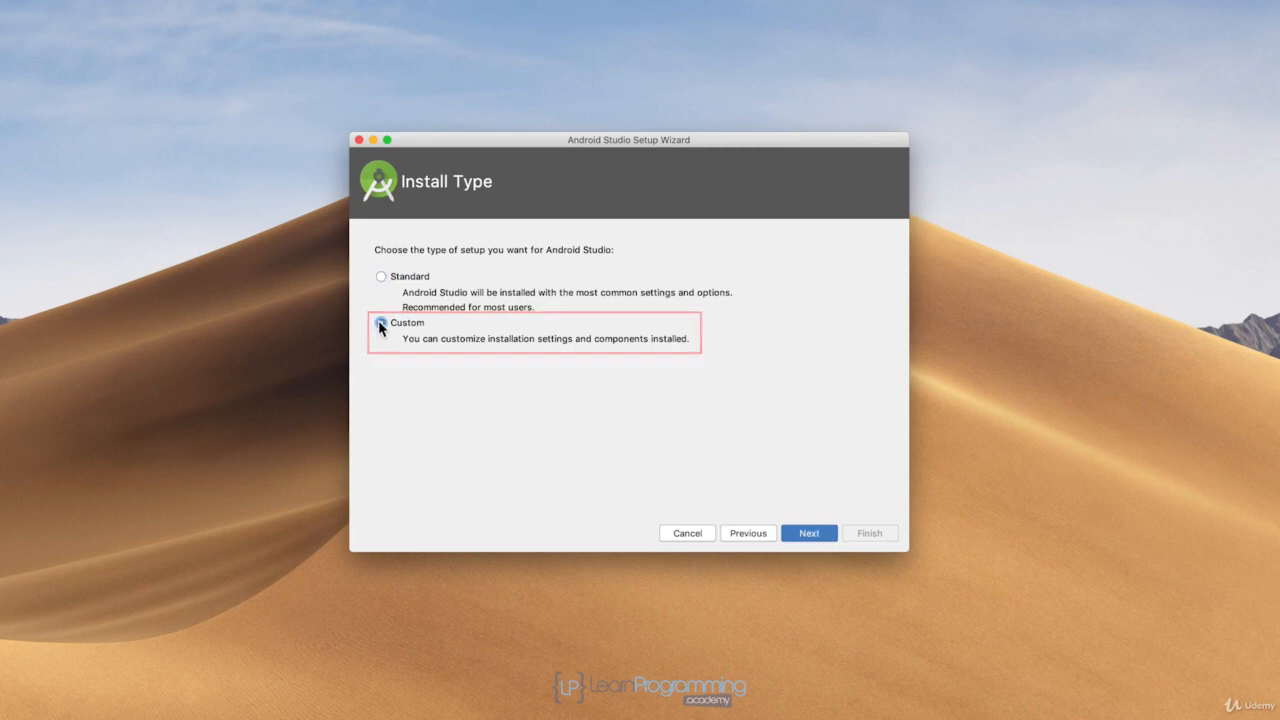
left_click(820, 537)
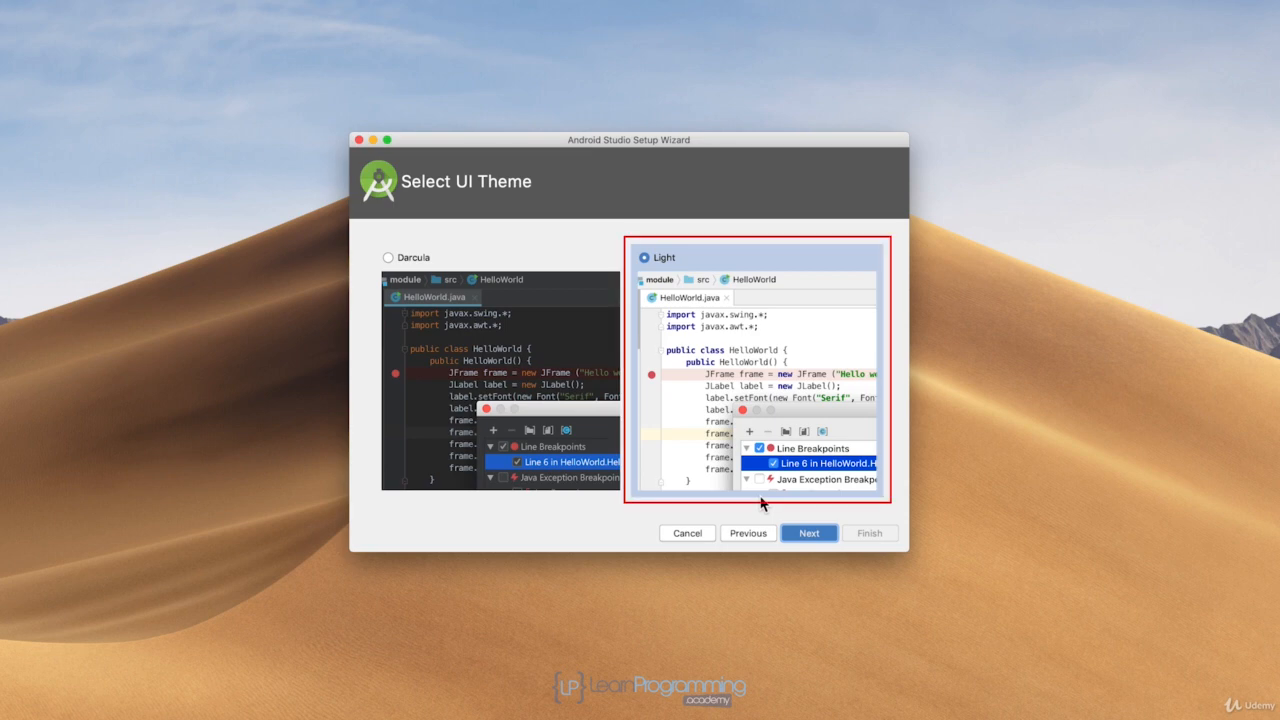
left_click(392, 260)
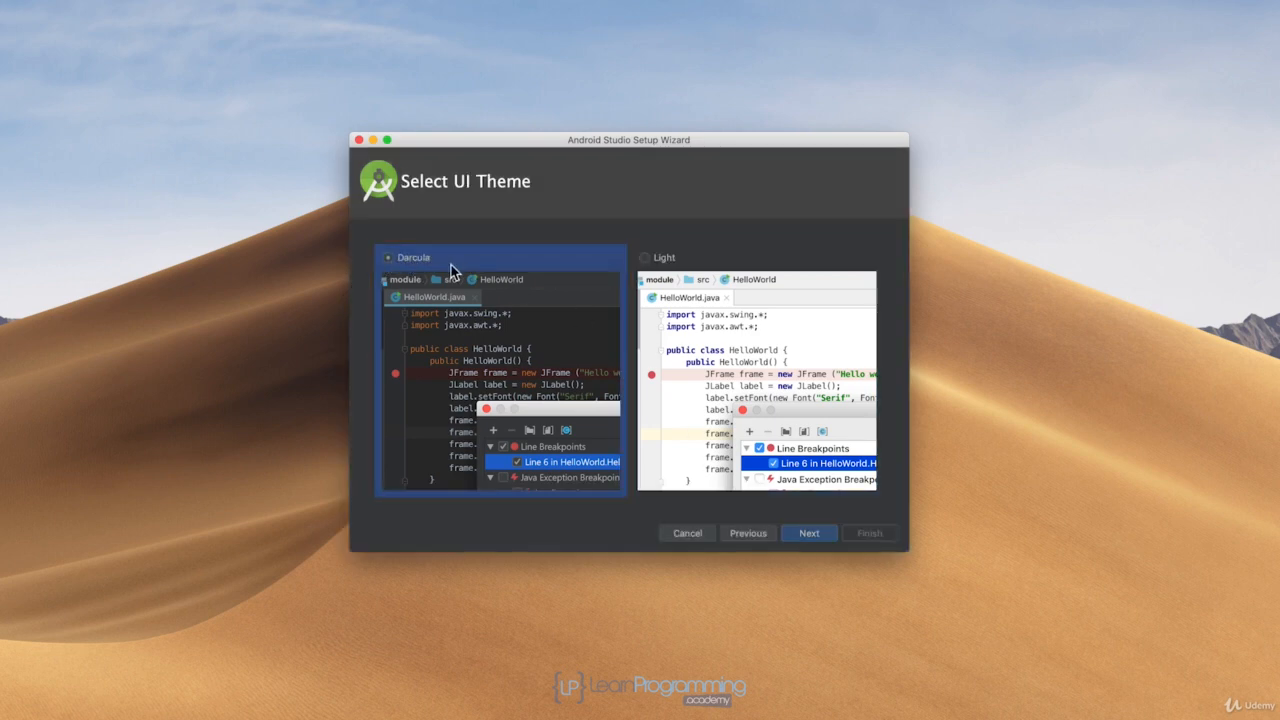
left_click(645, 259)
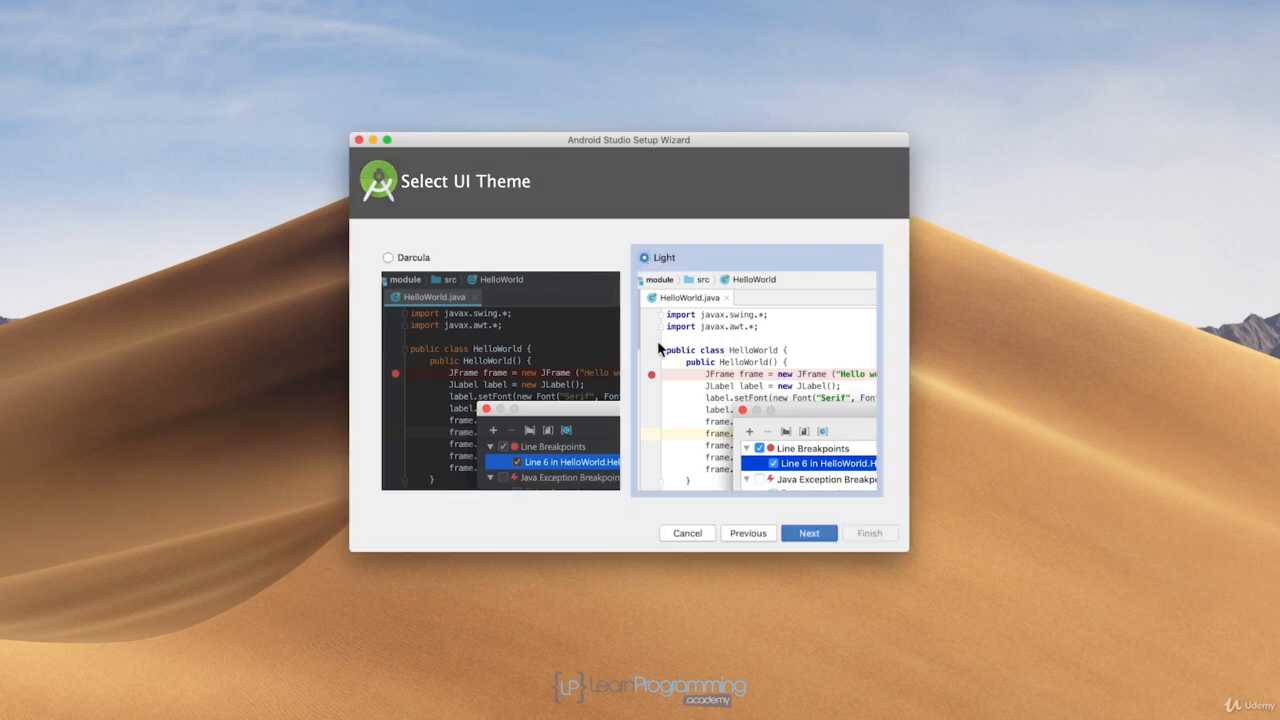
left_click(822, 539)
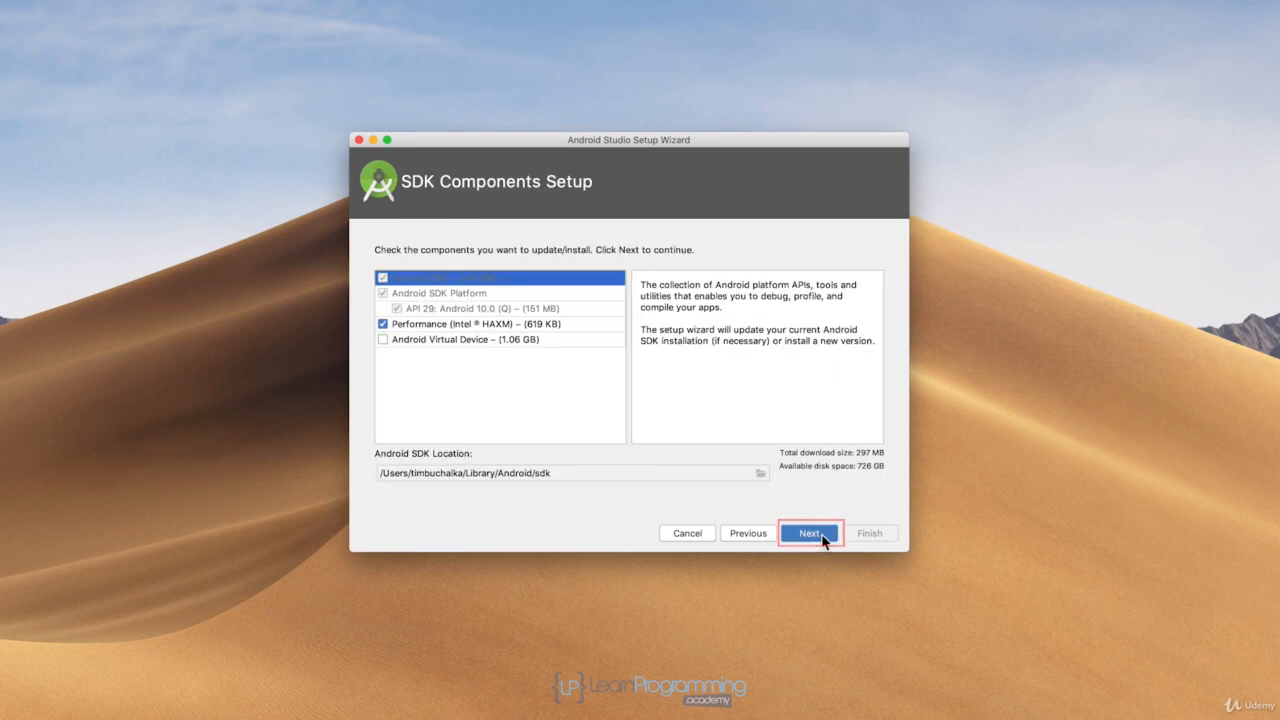
Add Android Virtual Device to the SDK components and start the download with the recommended 2,048 MiB emulator RAM, showing its details
left_click(383, 340)
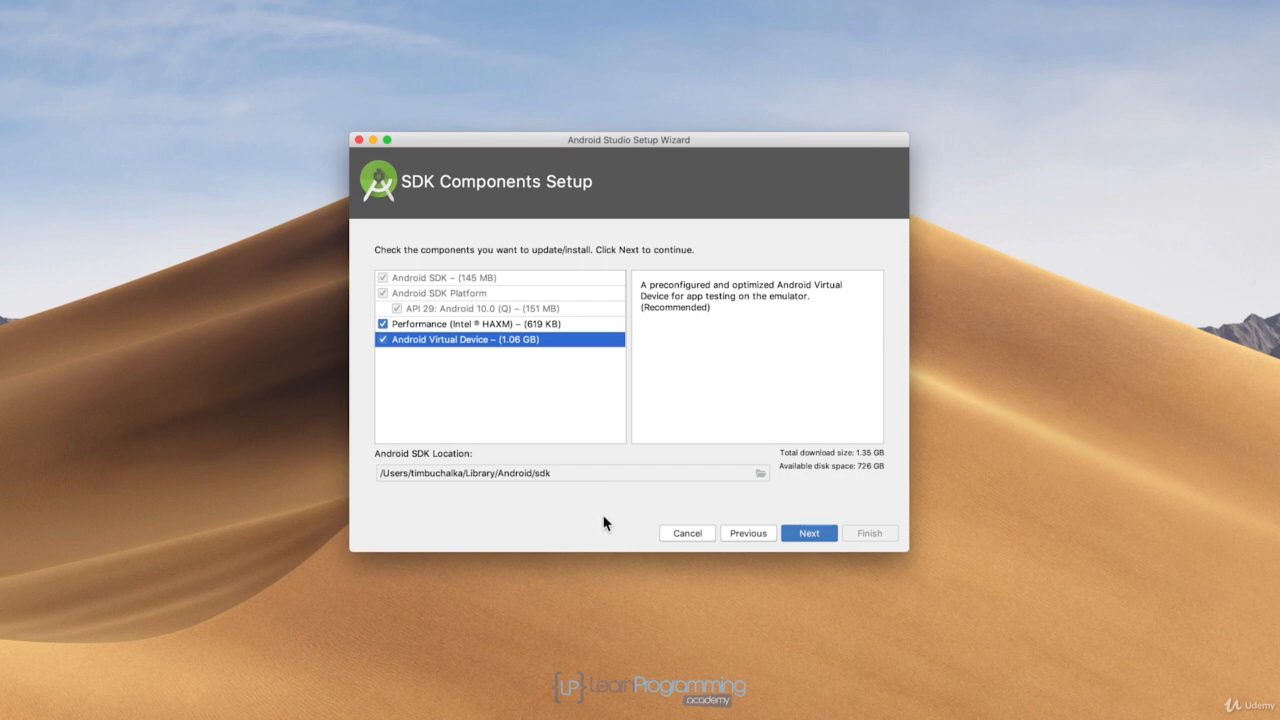
left_click(828, 537)
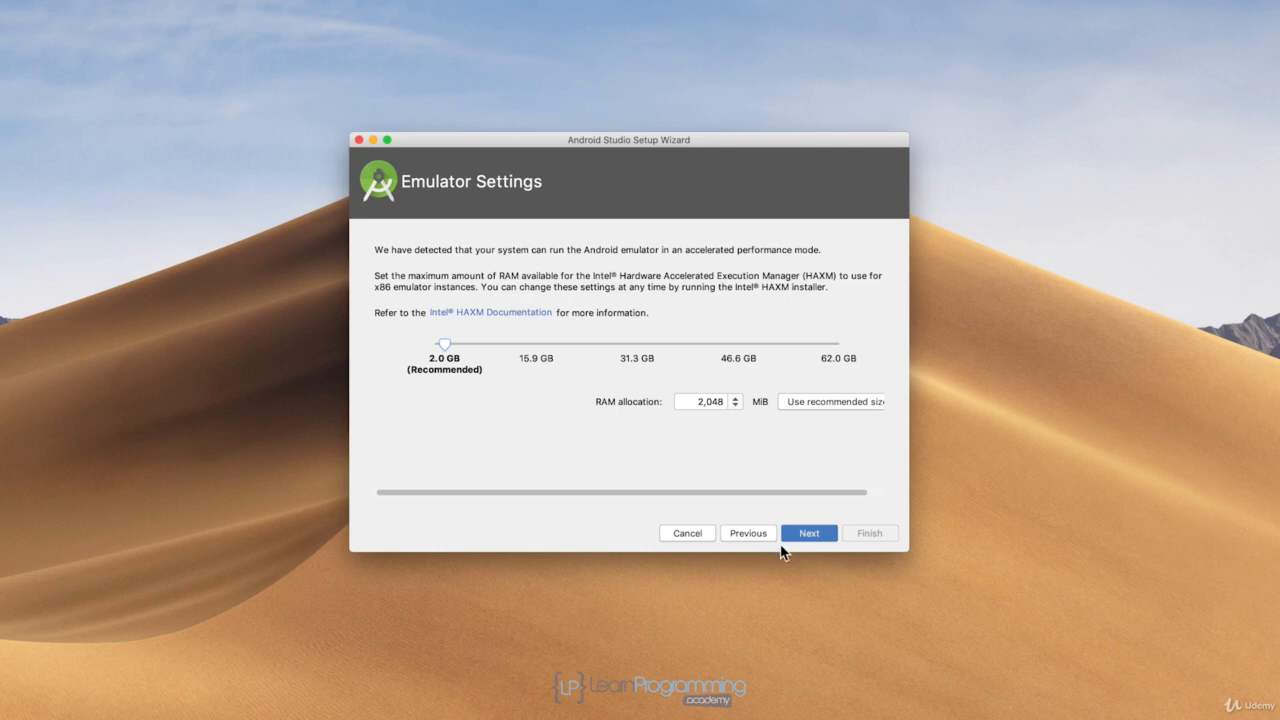
left_click(828, 535)
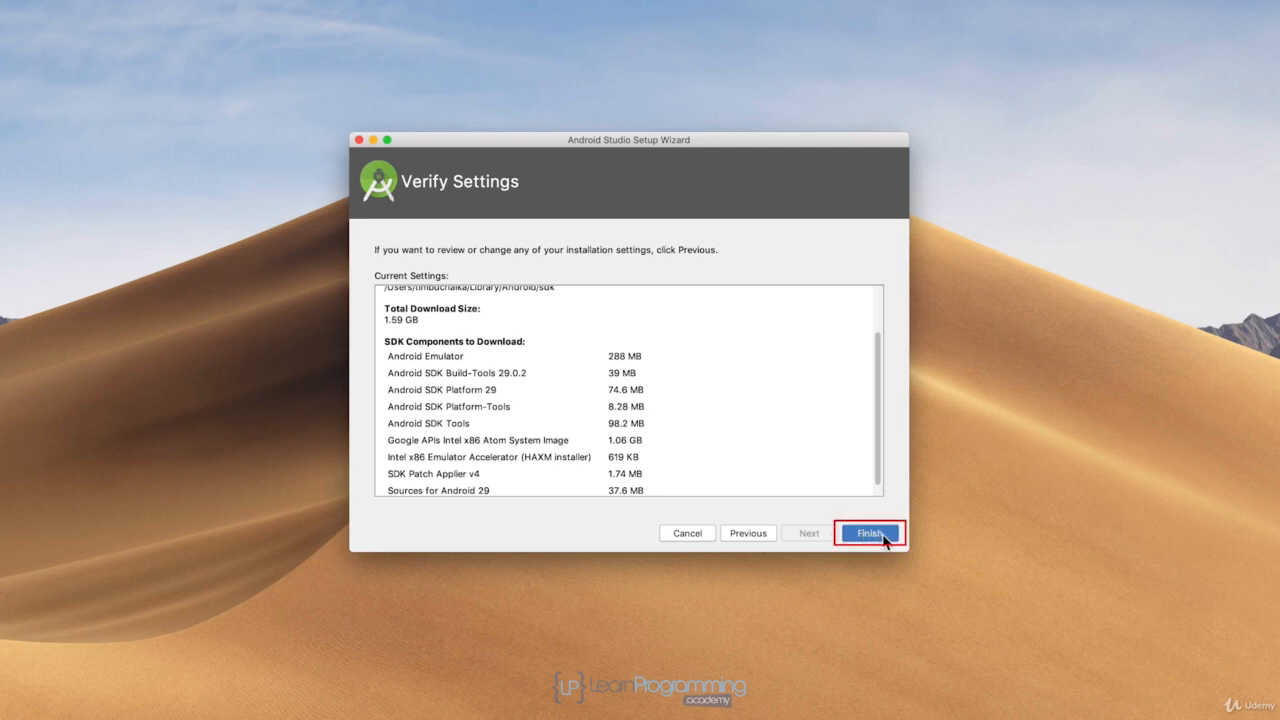
left_click(870, 534)
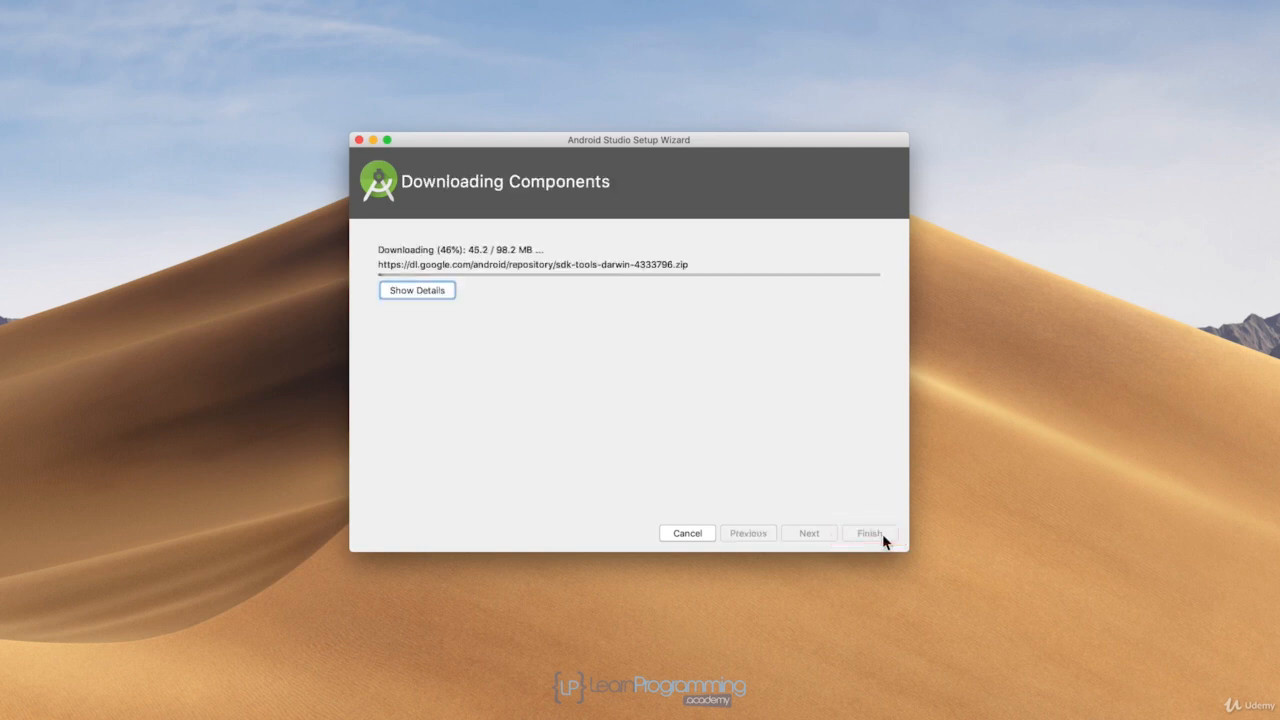
left_click(414, 293)
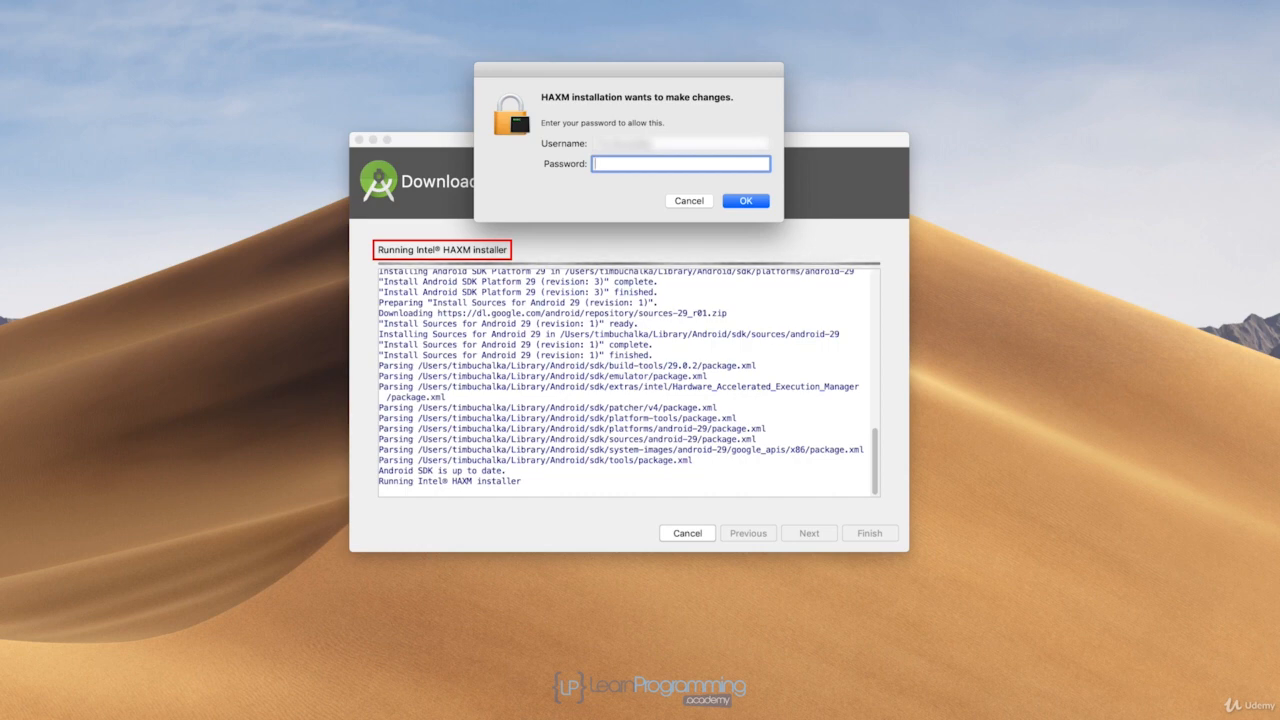
Authorize the HAXM installation with the account password and finish the setup wizard
type("•••••••••")
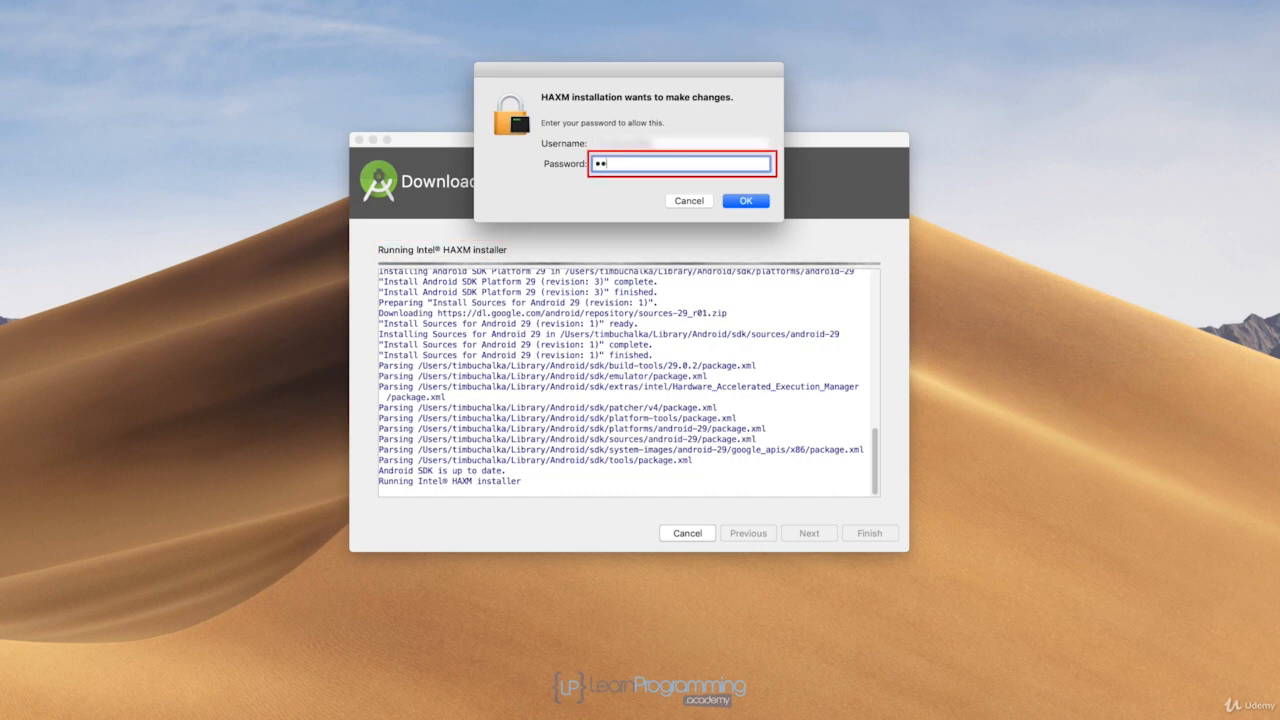
key("Return")
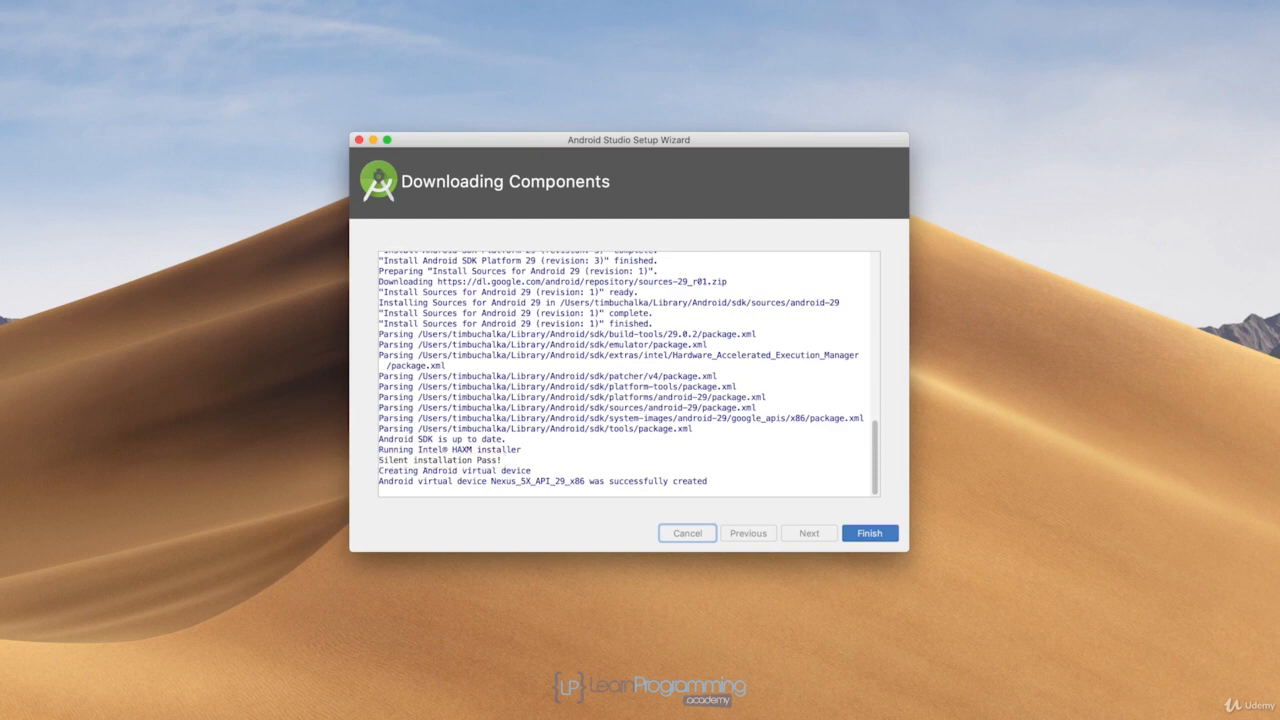
left_click(887, 536)
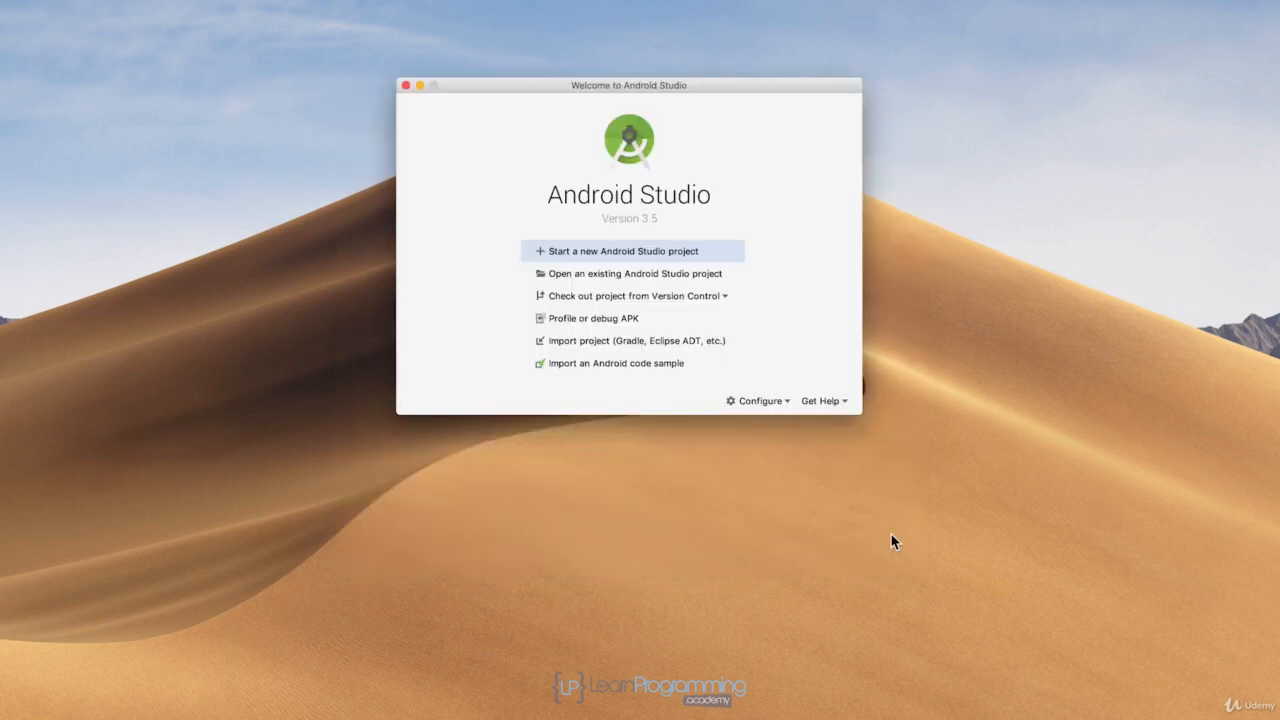